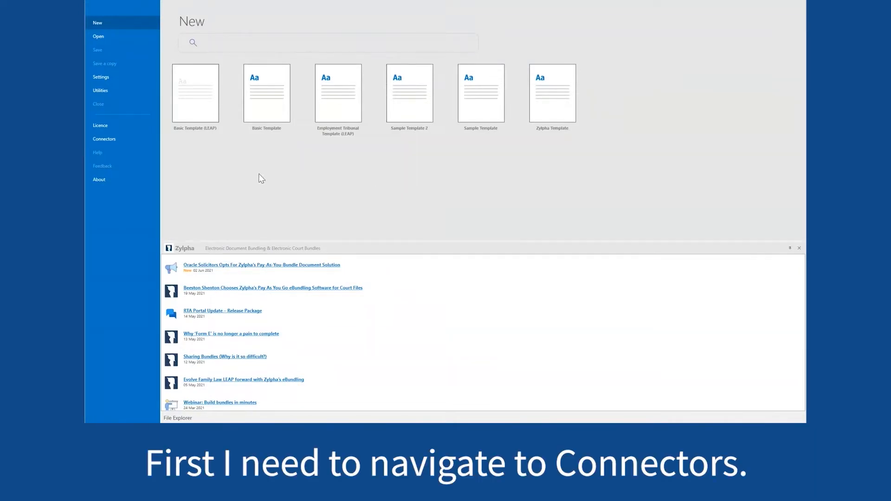
- Go to the Connectors page from the backstage sidebar
{"action": "left_click", "coordinate": [137, 140]}
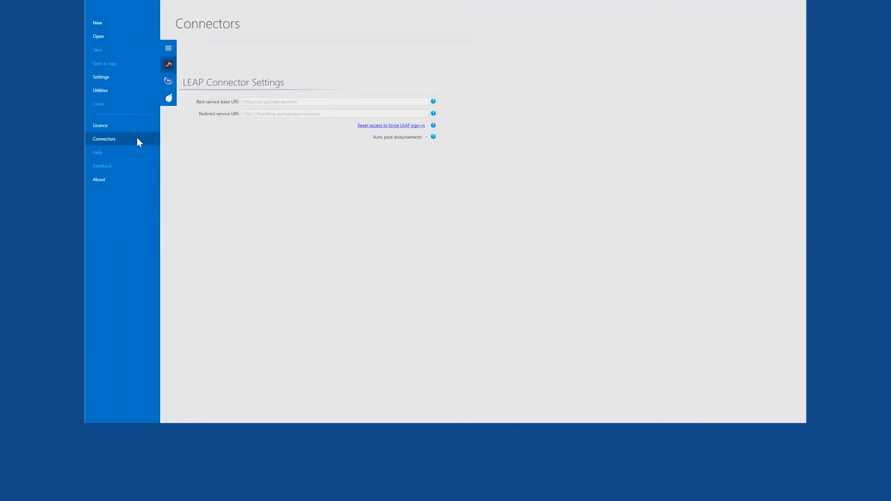
- Bring up the Peppermint connector and run Check Login on its saved credentials
{"action": "left_click", "coordinate": [165, 102]}
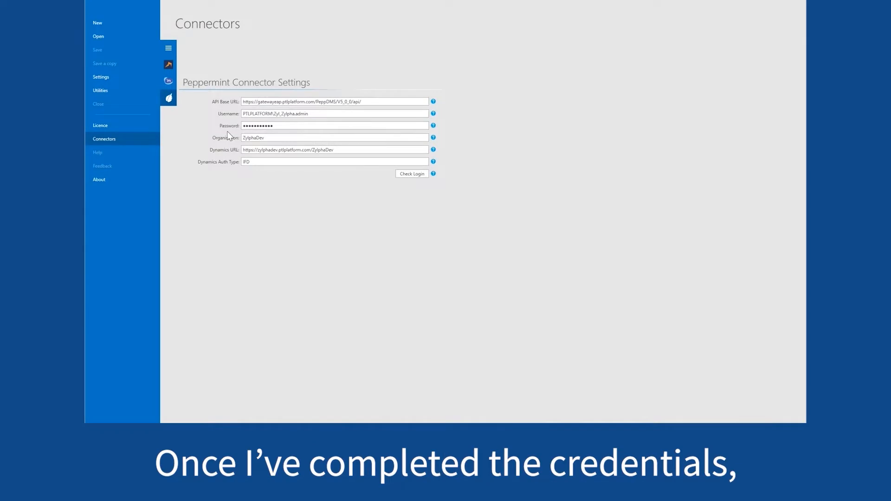
{"action": "left_click", "coordinate": [412, 175]}
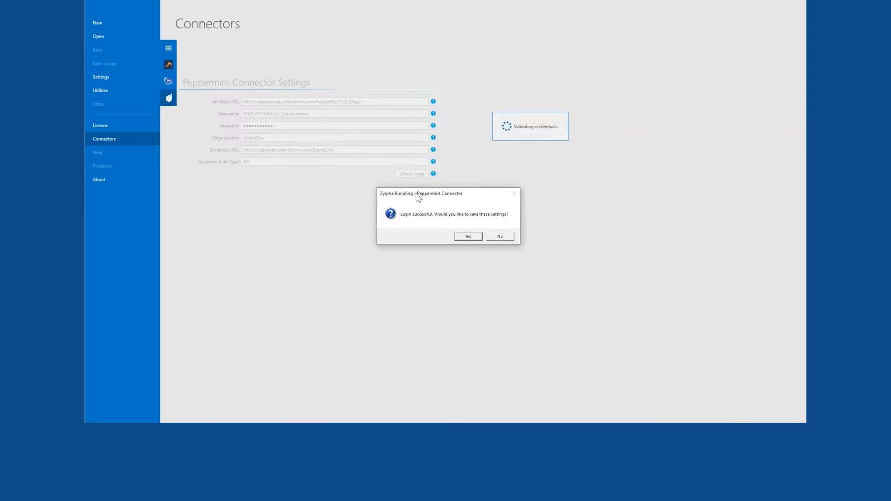
- Confirm saving the verified Peppermint settings and return to the New page
{"action": "left_click", "coordinate": [467, 236]}
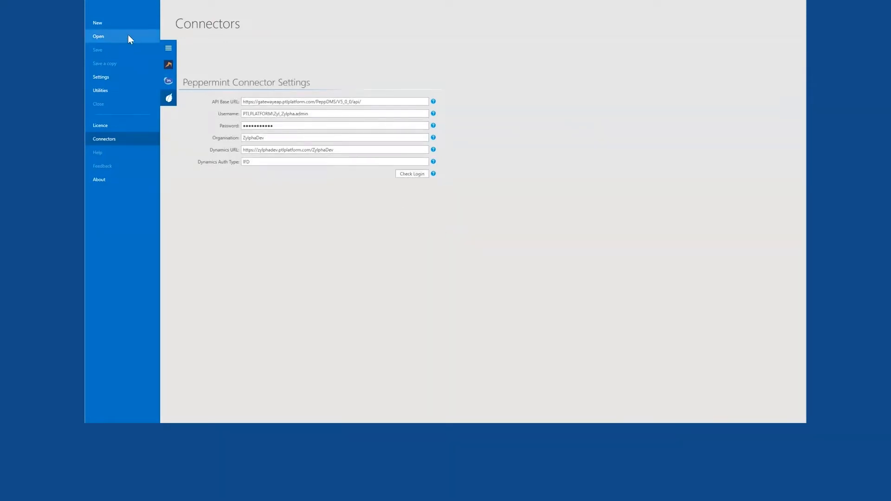
{"action": "left_click", "coordinate": [121, 23]}
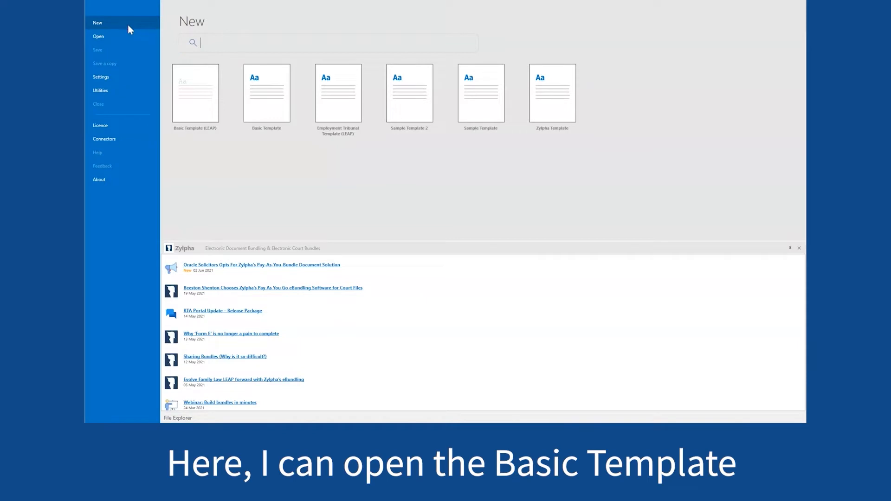
- Create a new bundle from the Basic Template tile
{"action": "left_click", "coordinate": [277, 104]}
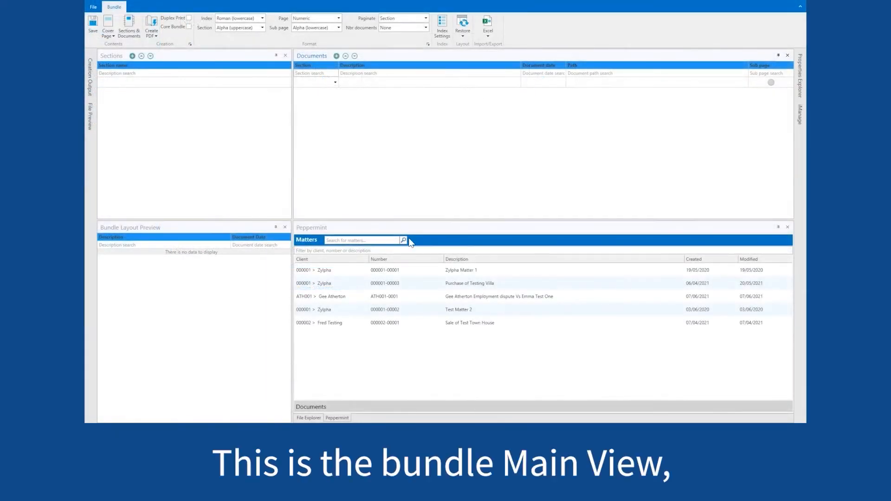
{"action": "left_click", "coordinate": [424, 282]}
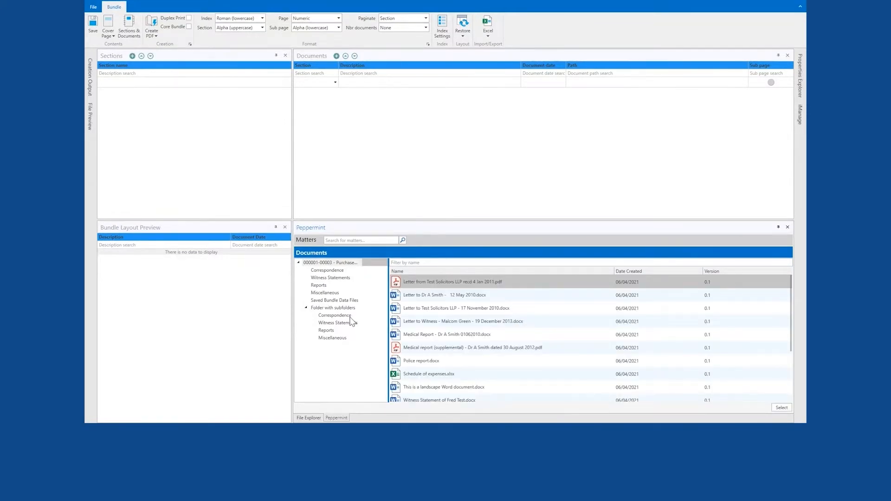
{"action": "left_click", "coordinate": [334, 273]}
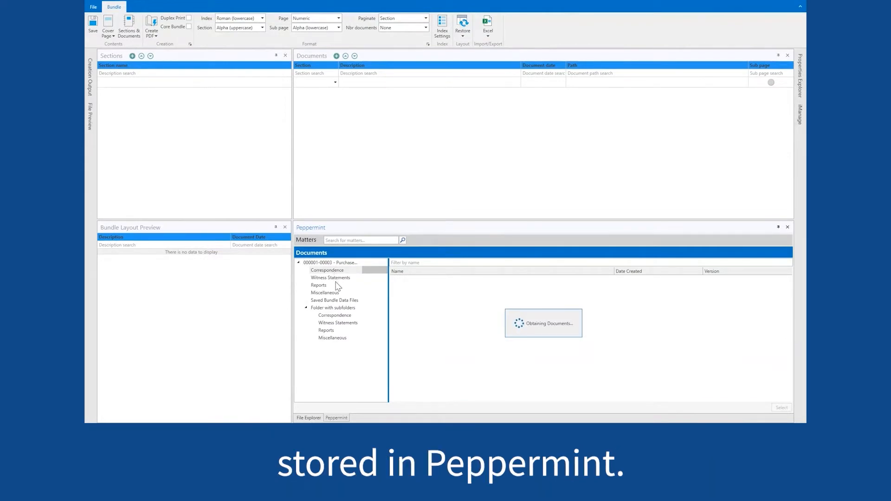
{"action": "left_click", "coordinate": [346, 316]}
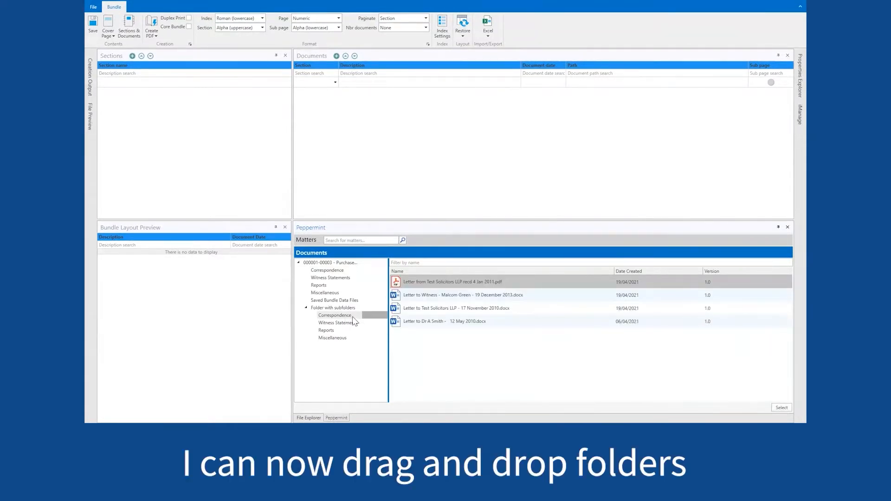
- Add the Correspondence folder as a section, then create an empty 'Witness Statements' section
{"action": "left_click_drag", "start_coordinate": [352, 317], "coordinate": [214, 124]}
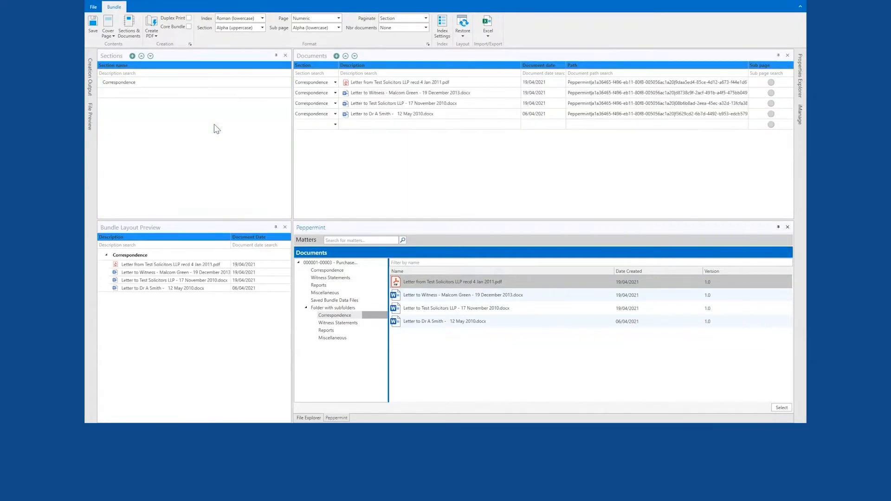
{"action": "left_click", "coordinate": [132, 56]}
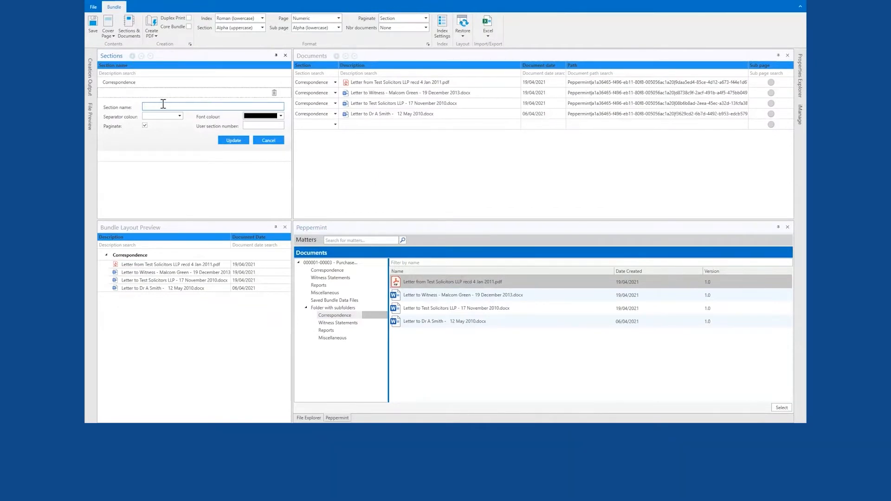
{"action": "type", "text": "Witness Statements"}
{"action": "left_click", "coordinate": [220, 139]}
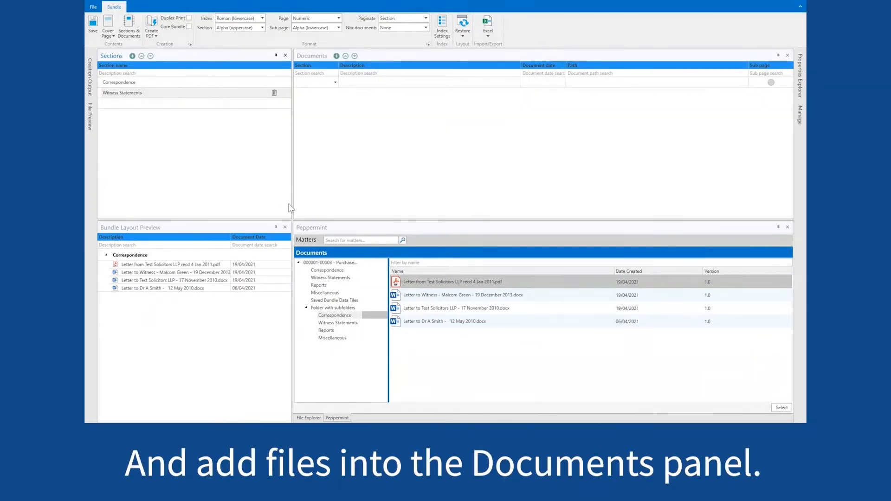
- Add the witness statement and the affidavit from the Witness Statements subfolder
{"action": "left_click", "coordinate": [344, 324]}
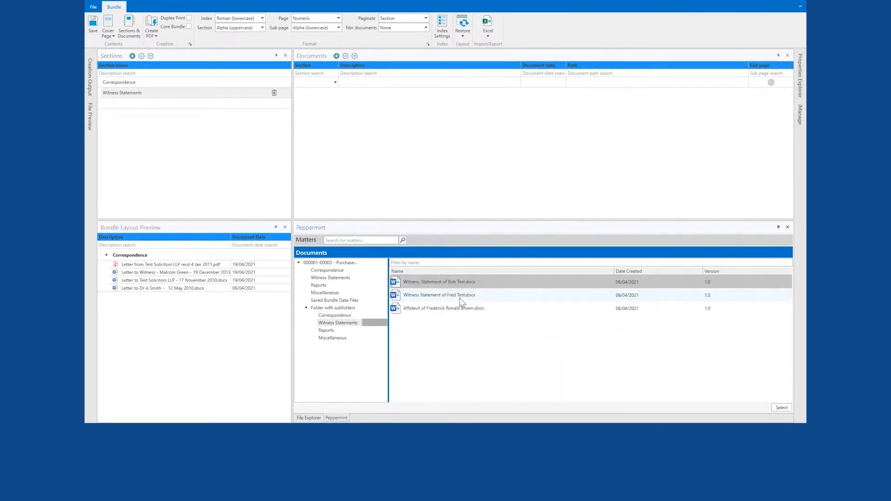
{"action": "left_click_drag", "start_coordinate": [460, 297], "coordinate": [430, 154]}
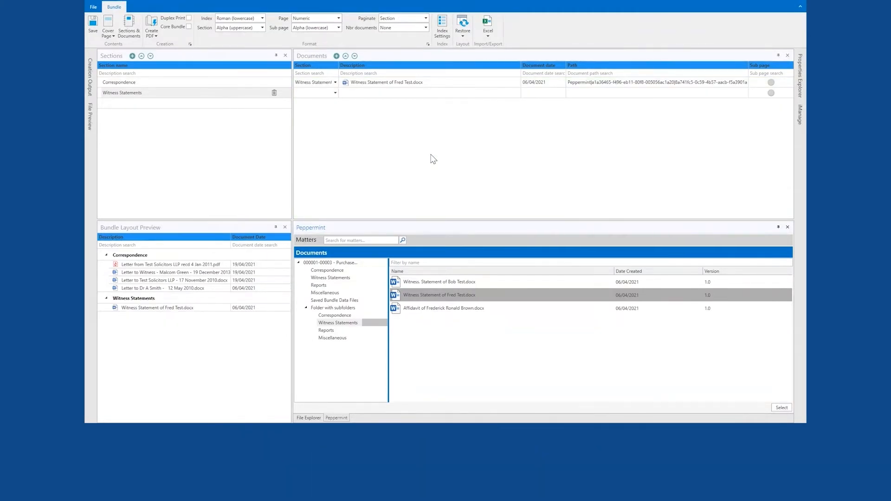
{"action": "left_click_drag", "start_coordinate": [454, 309], "coordinate": [442, 167]}
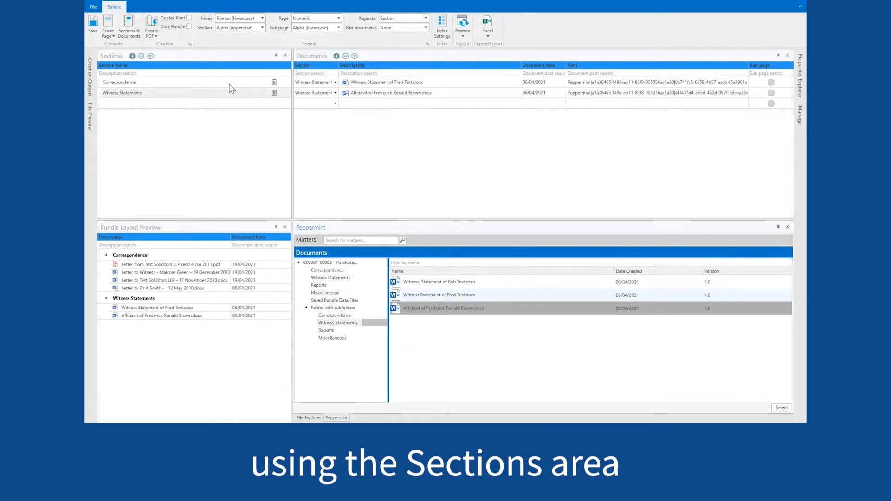
- Review the first two sections, then add empty 'Reports' and 'Miscellaneous' sections
{"action": "left_click", "coordinate": [230, 83]}
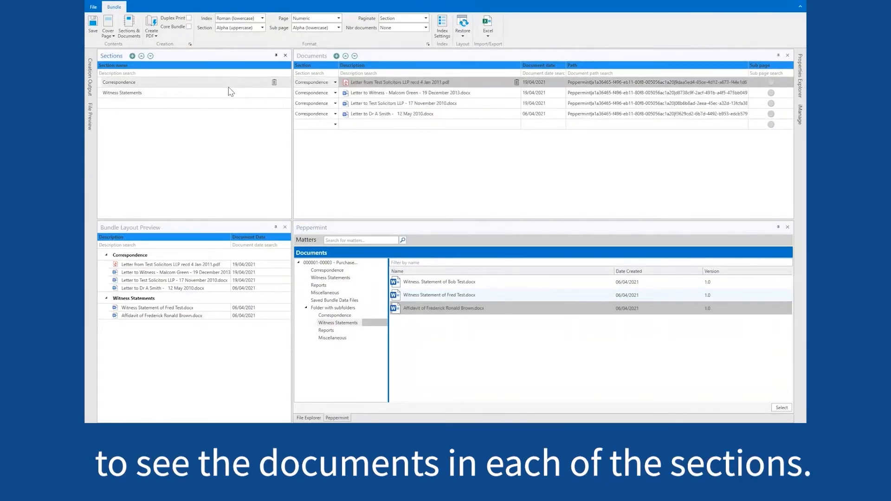
{"action": "left_click", "coordinate": [224, 93]}
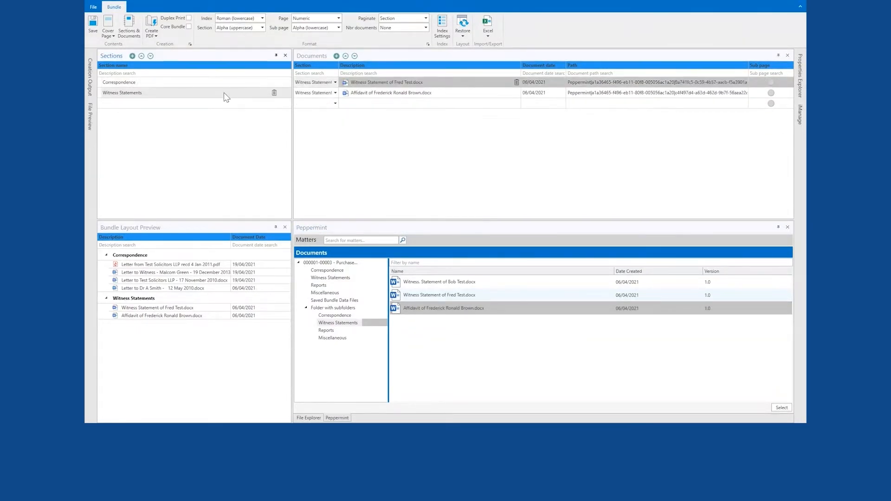
{"action": "left_click", "coordinate": [132, 56]}
{"action": "type", "text": "R"}
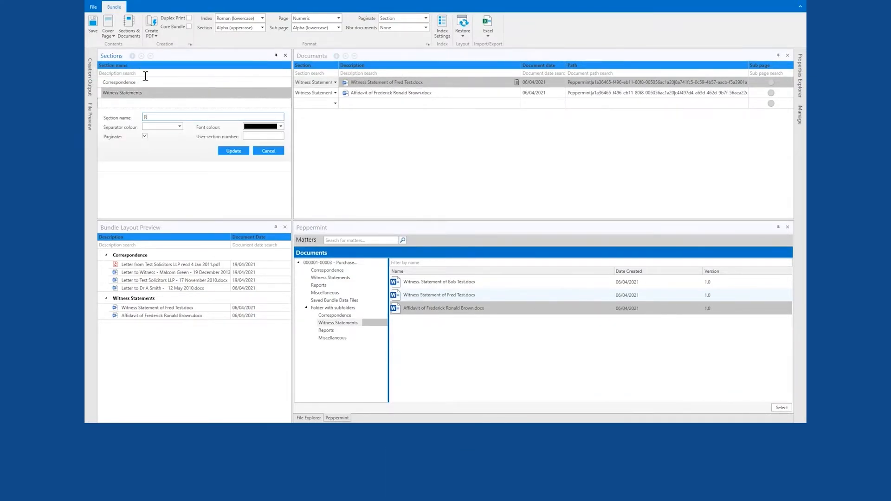
{"action": "type", "text": "eports"}
{"action": "left_click", "coordinate": [228, 151]}
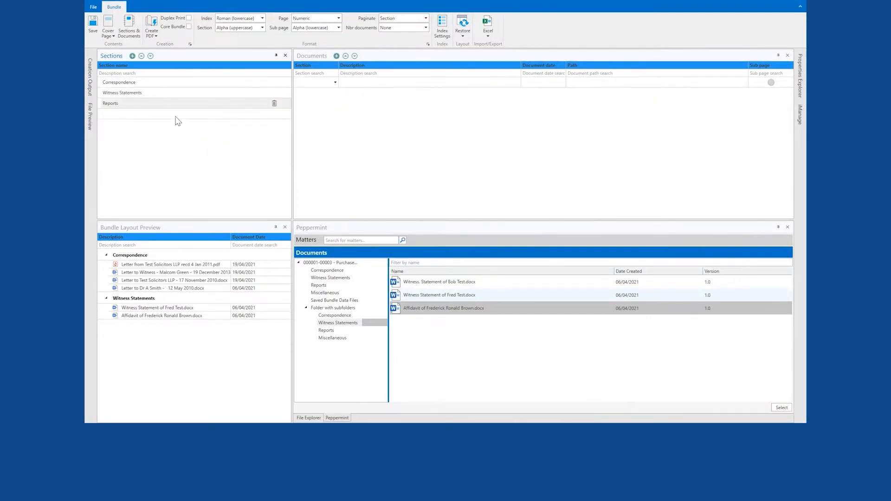
{"action": "left_click", "coordinate": [132, 56]}
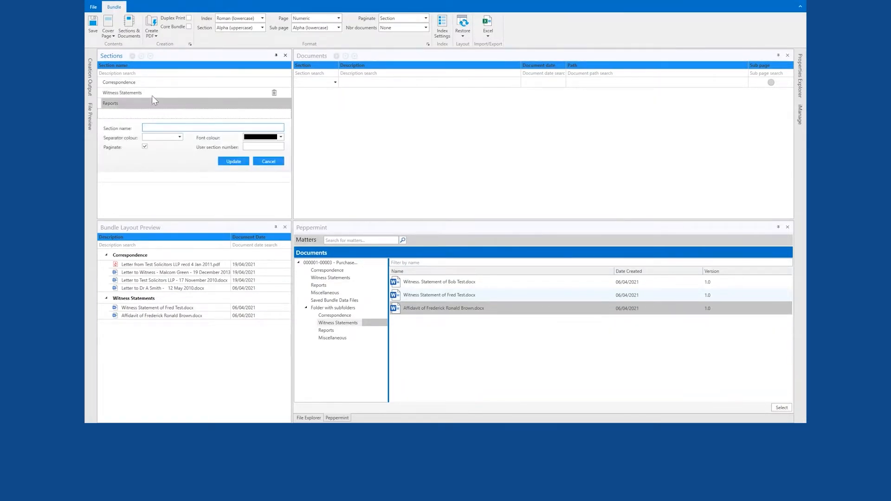
{"action": "type", "text": "Miscellaneous"}
{"action": "left_click", "coordinate": [230, 160]}
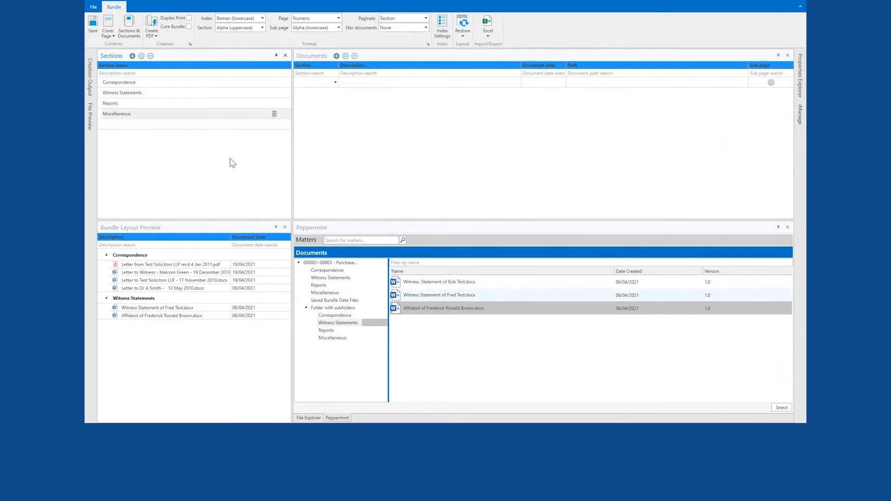
- Try name filters 'tes' and 'aug', clear the filter, and list the Reports subfolder's documents
{"action": "left_click", "coordinate": [341, 263]}
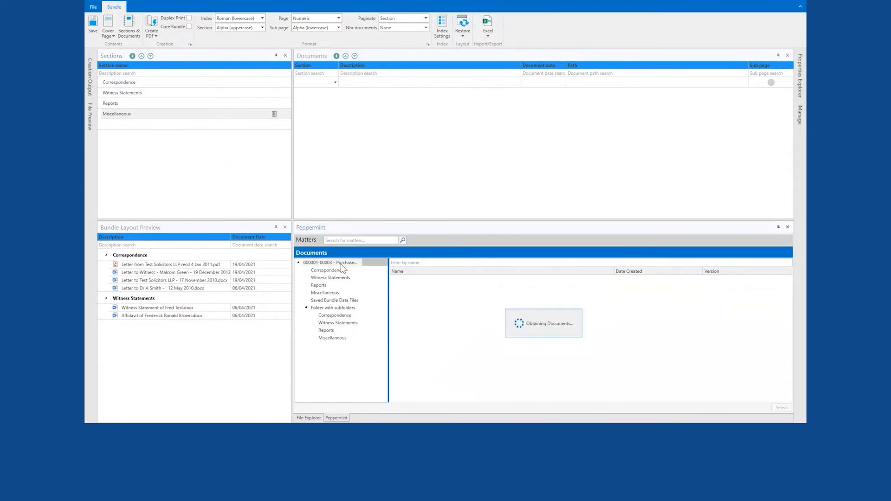
{"action": "left_click", "coordinate": [422, 263]}
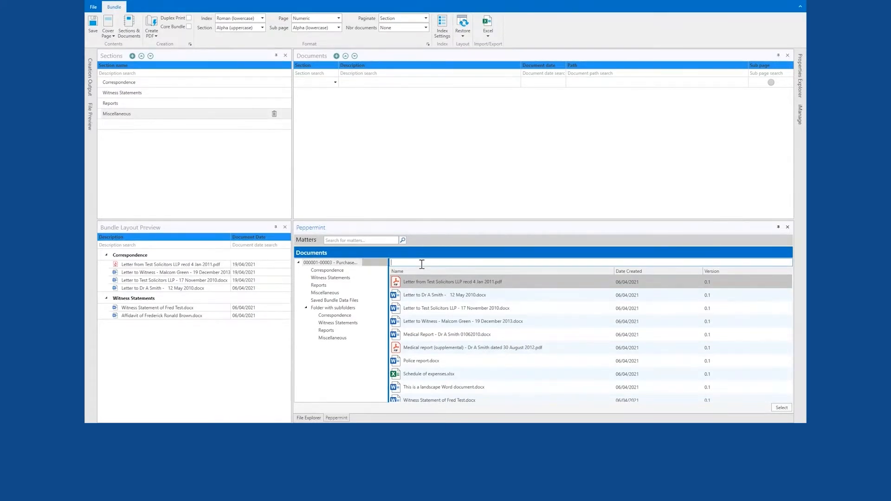
{"action": "type", "text": "test"}
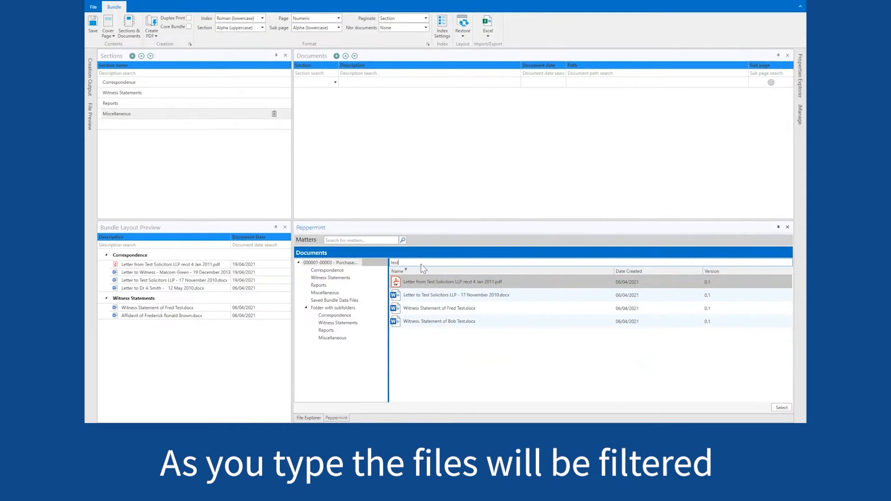
{"action": "key", "text": "BackSpace"}
{"action": "key", "text": "BackSpace"}
{"action": "key", "text": "BackSpace"}
{"action": "key", "text": "BackSpace"}
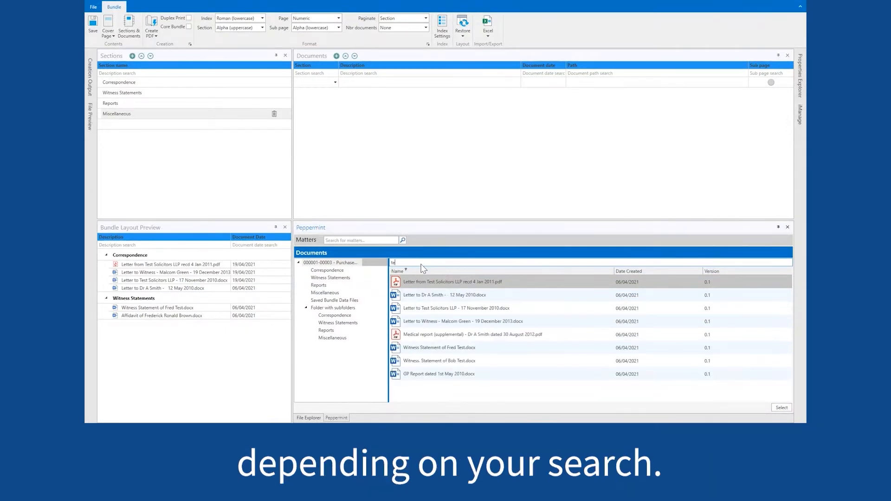
{"action": "type", "text": "augu"}
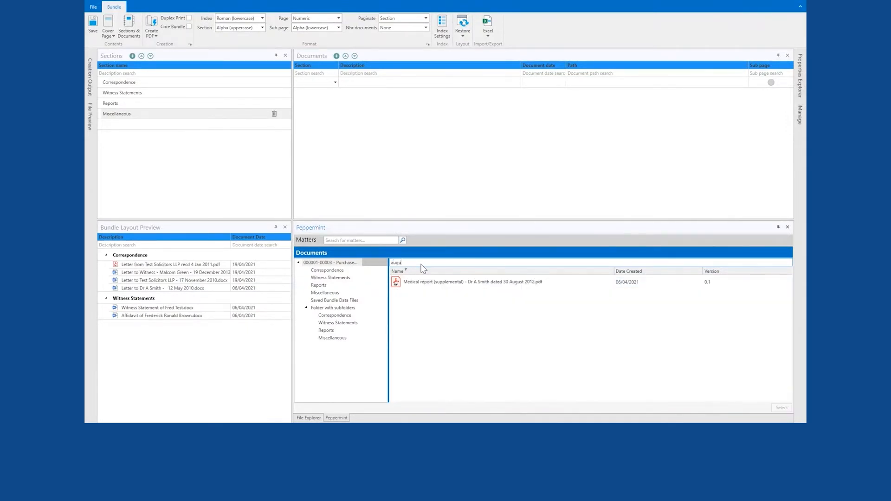
{"action": "key", "text": "BackSpace"}
{"action": "key", "text": "BackSpace"}
{"action": "key", "text": "BackSpace"}
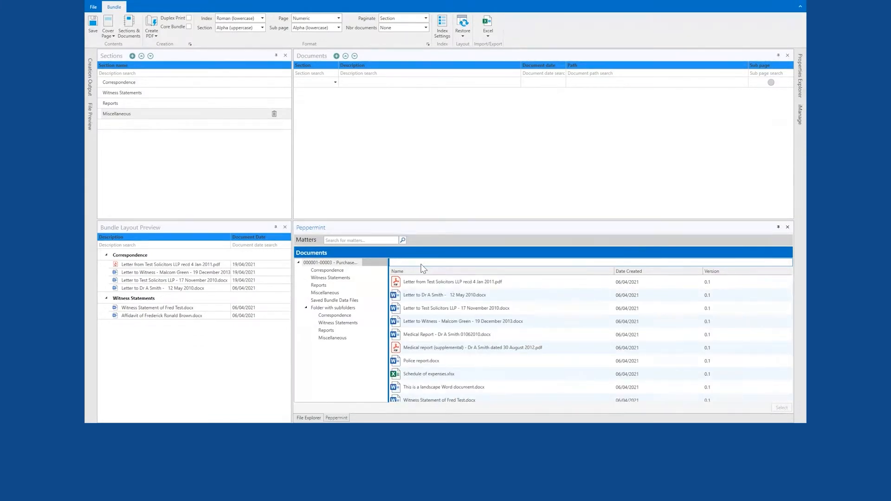
{"action": "left_click", "coordinate": [338, 331]}
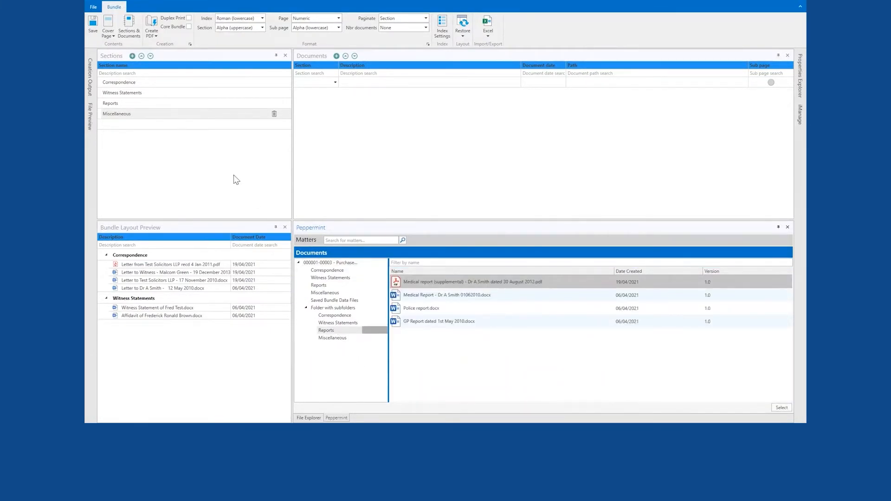
- Add the supplemental medical report, the second medical report and GP Report dated 1st May 2010 to Reports
{"action": "left_click", "coordinate": [200, 107]}
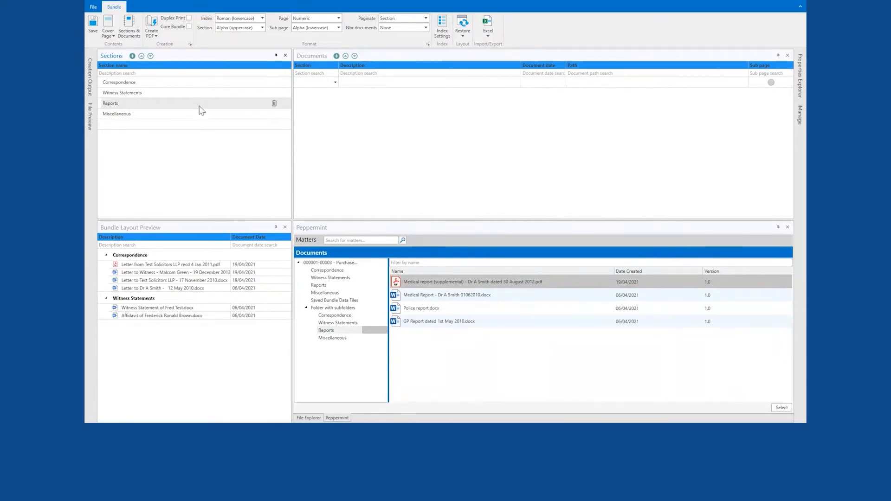
{"action": "left_click", "coordinate": [449, 283]}
{"action": "double_click", "coordinate": [449, 282]}
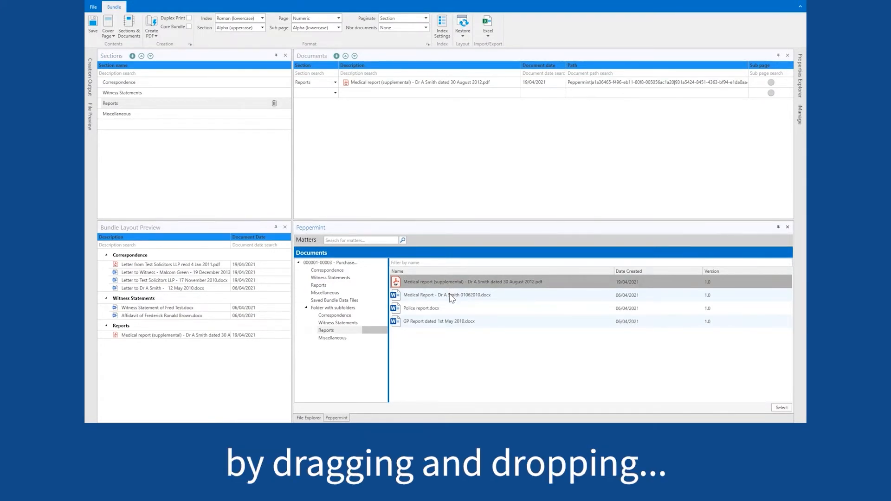
{"action": "left_click_drag", "start_coordinate": [451, 298], "coordinate": [443, 174]}
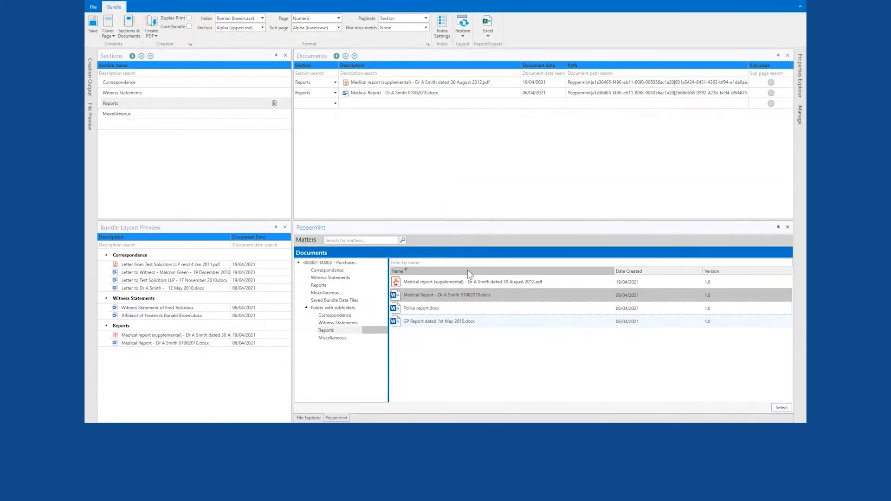
{"action": "left_click", "coordinate": [501, 324]}
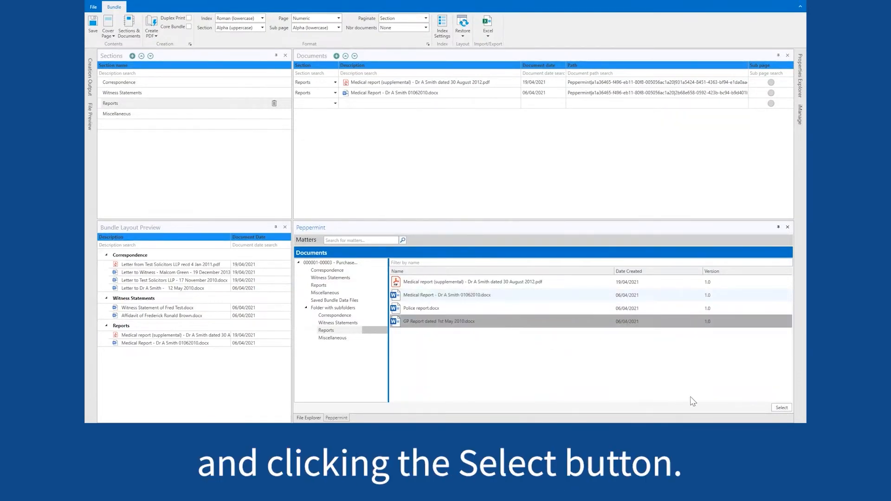
{"action": "left_click", "coordinate": [781, 412]}
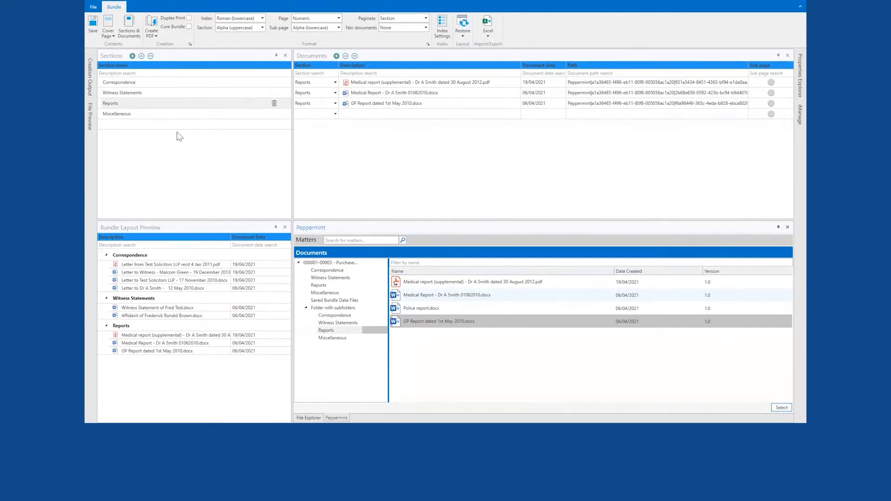
{"action": "left_click", "coordinate": [165, 115]}
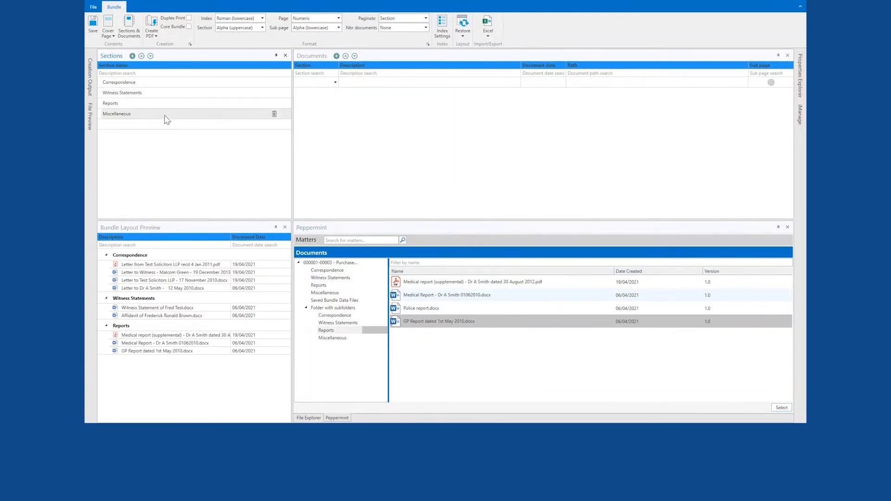
- Add Schedule of expenses.xlsx, DieselDog.JPG and the landscape Word document to the Miscellaneous section
{"action": "left_click", "coordinate": [348, 338]}
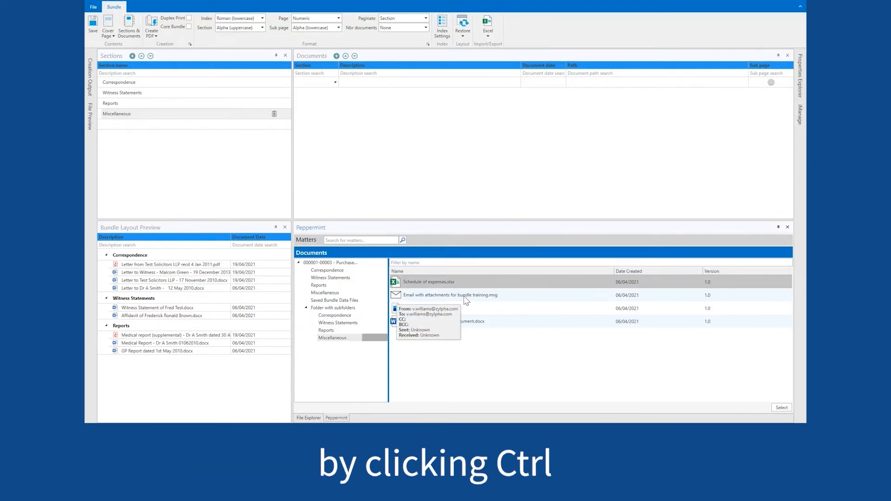
{"action": "left_click", "coordinate": [469, 307], "text": "ctrl"}
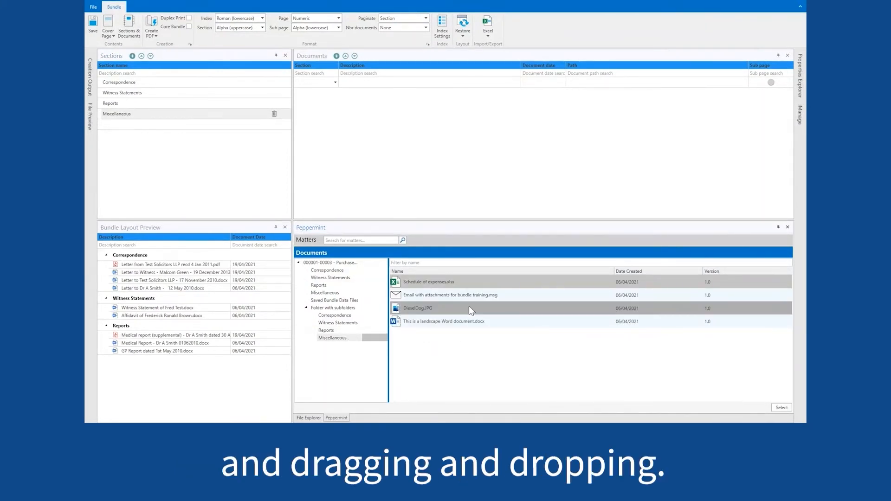
{"action": "left_click", "coordinate": [470, 324], "text": "ctrl"}
{"action": "left_click_drag", "start_coordinate": [470, 328], "coordinate": [443, 142]}
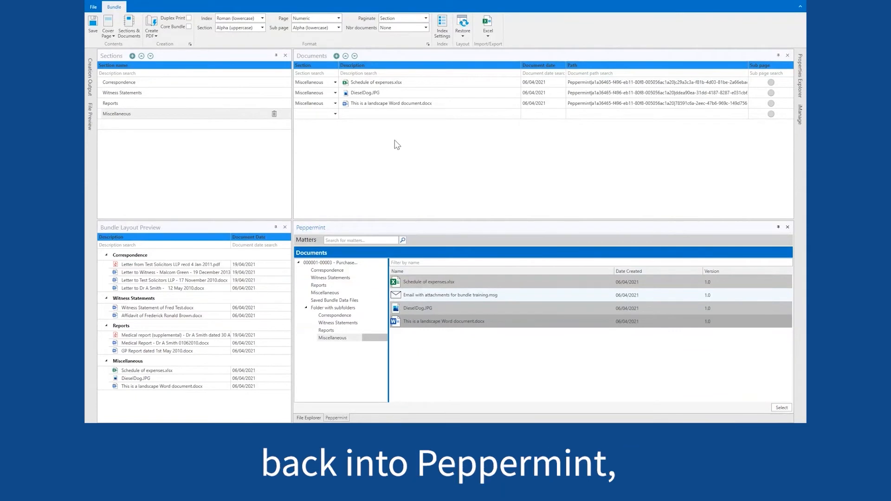
- Save a bundle copy as RLK Sample.zbx in Purchase of Testing Villa's Saved Bundle Data Files folder in Peppermint
{"action": "left_click", "coordinate": [96, 8]}
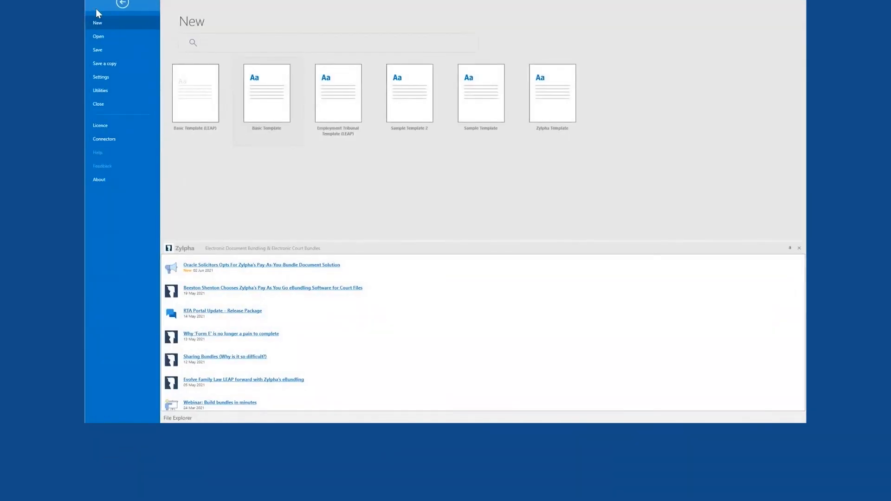
{"action": "left_click", "coordinate": [122, 52]}
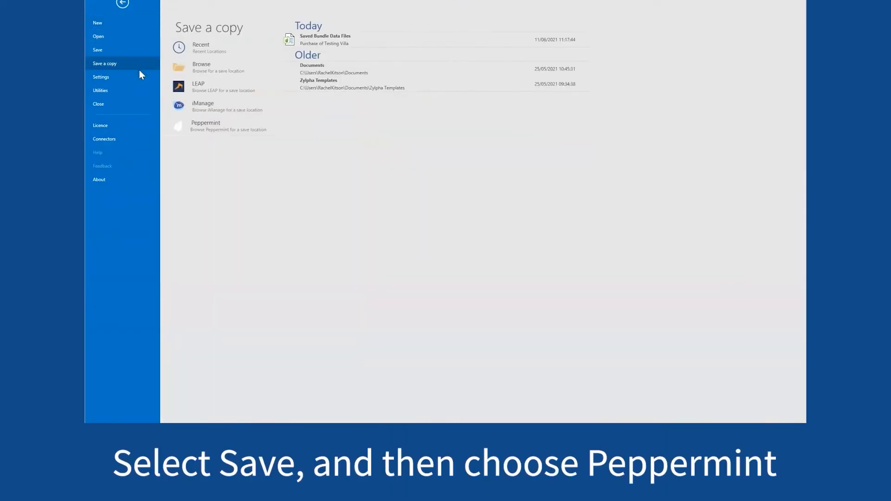
{"action": "left_click", "coordinate": [214, 126]}
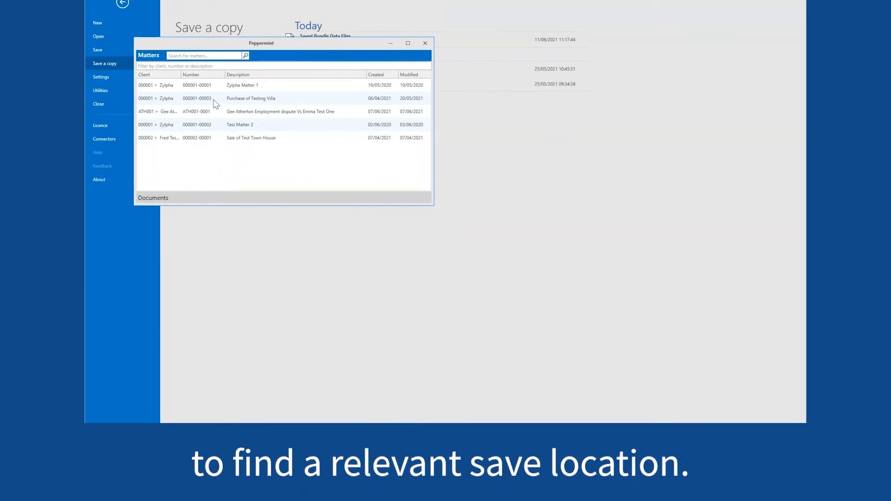
{"action": "left_click", "coordinate": [216, 103]}
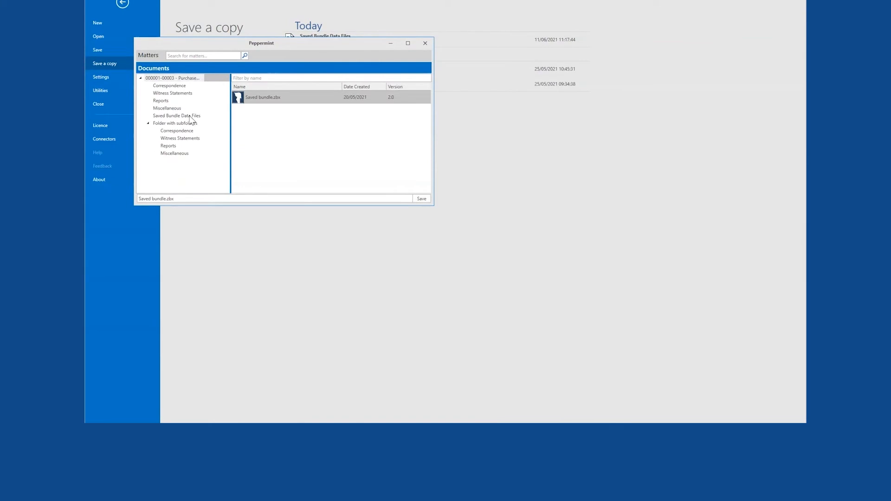
{"action": "left_click", "coordinate": [191, 118]}
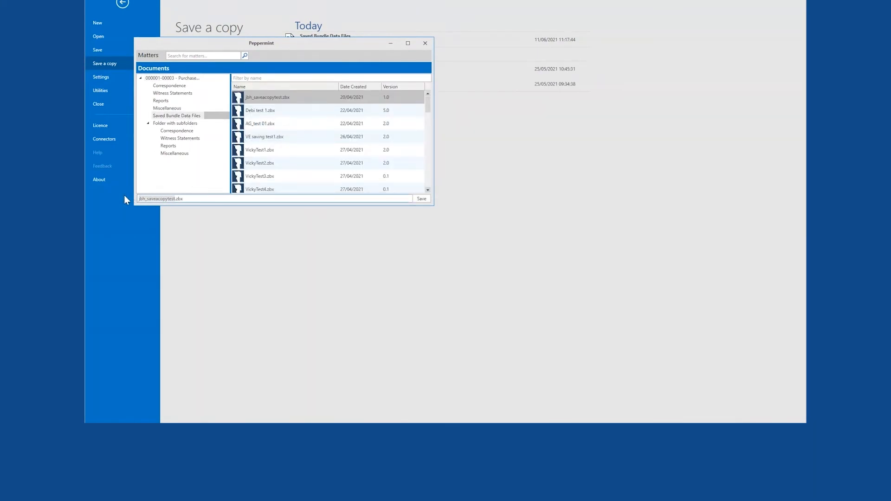
{"action": "key", "text": "Caps_Lock"}
{"action": "type", "text": "RLK"}
{"action": "key", "text": "Caps_Lock"}
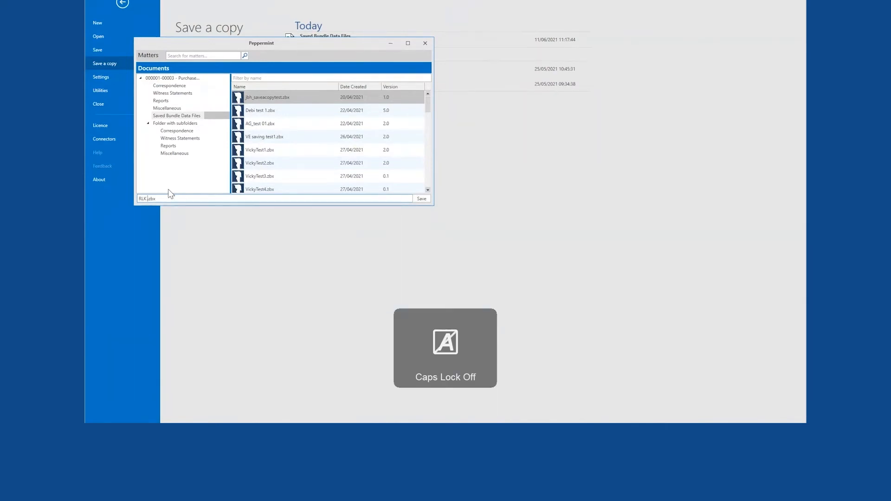
{"action": "type", "text": "Sample"}
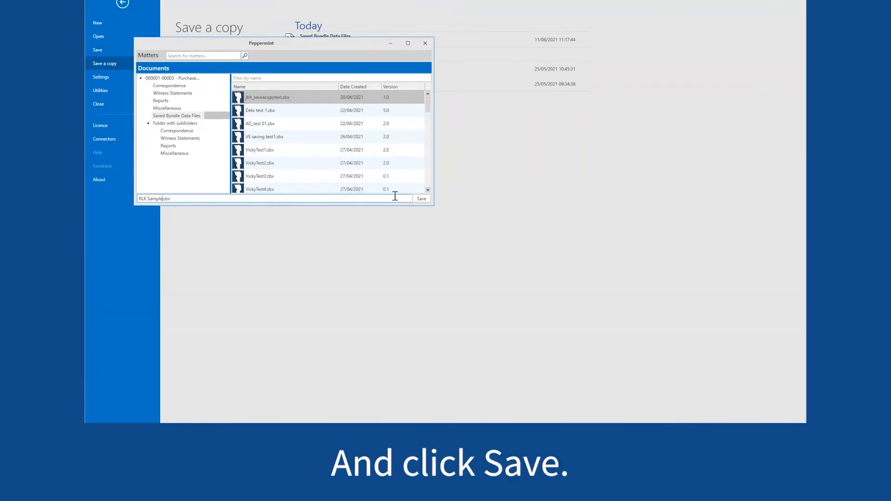
{"action": "left_click", "coordinate": [421, 200]}
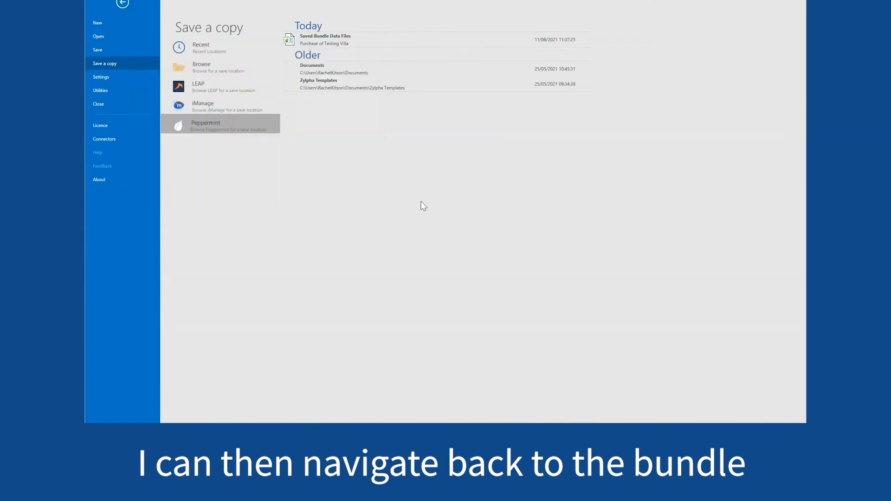
- From the bundle editor, start Create PDF and mark it as a non-chargeable draft bundle
{"action": "left_click", "coordinate": [122, 4]}
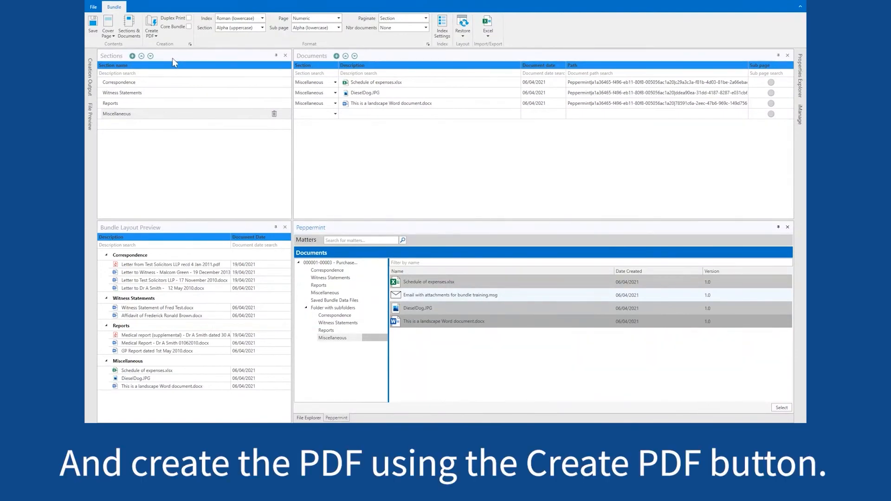
{"action": "left_click", "coordinate": [151, 28]}
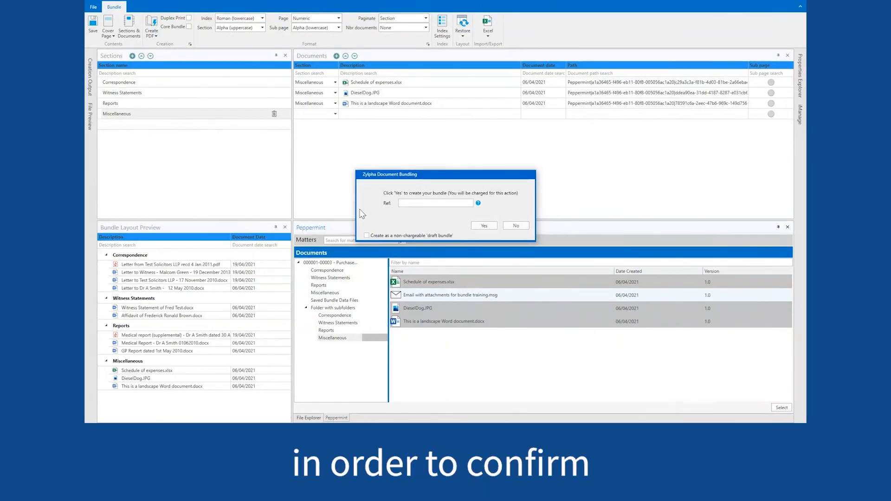
{"action": "left_click", "coordinate": [412, 237]}
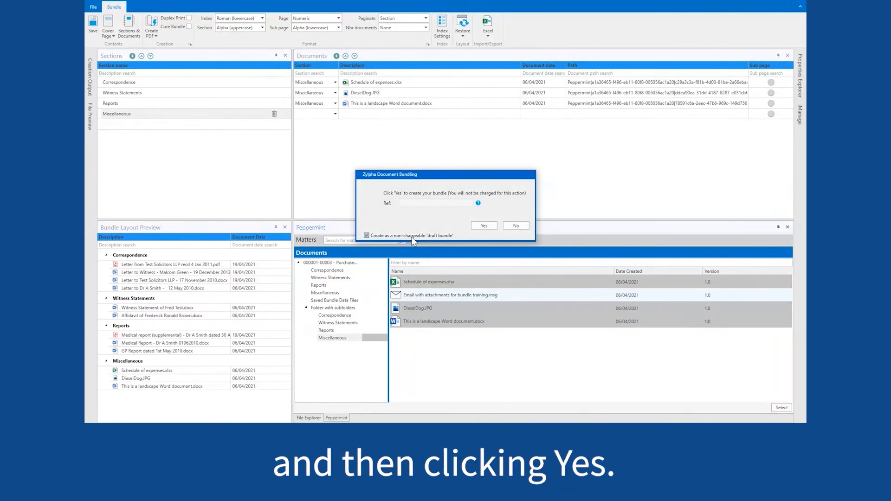
{"action": "left_click", "coordinate": [482, 227]}
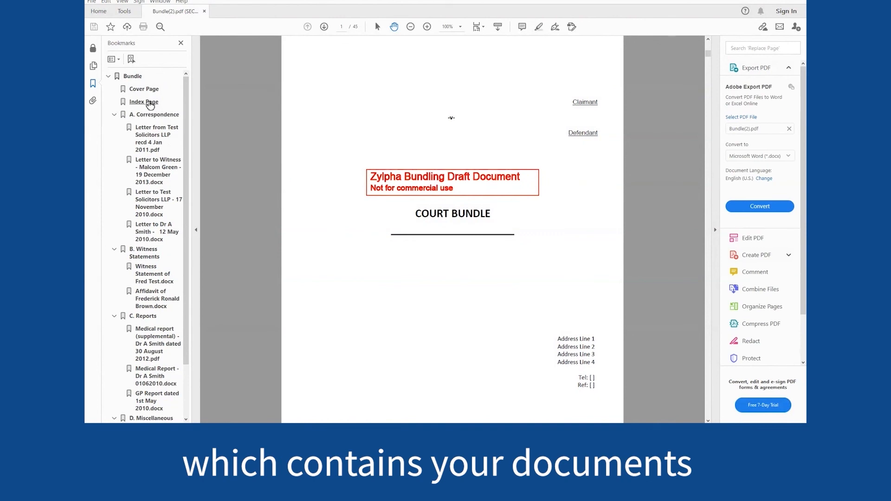
{"action": "left_click", "coordinate": [149, 103]}
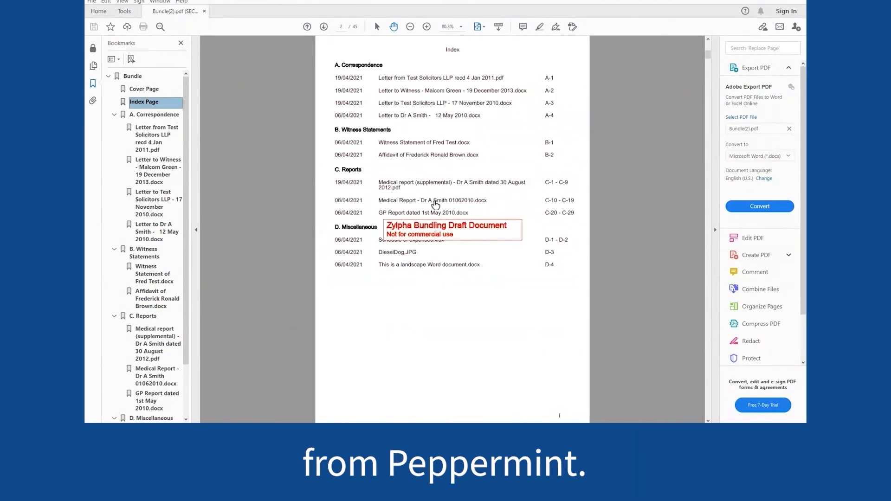
{"action": "left_click", "coordinate": [436, 203]}
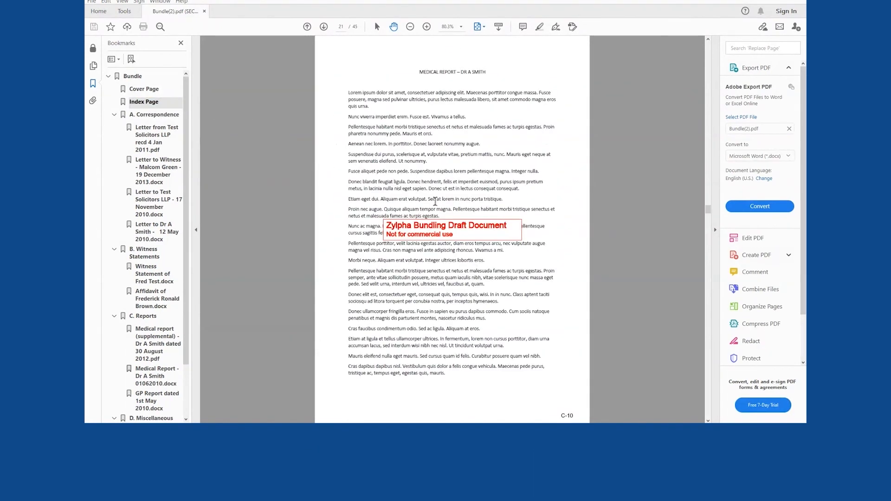